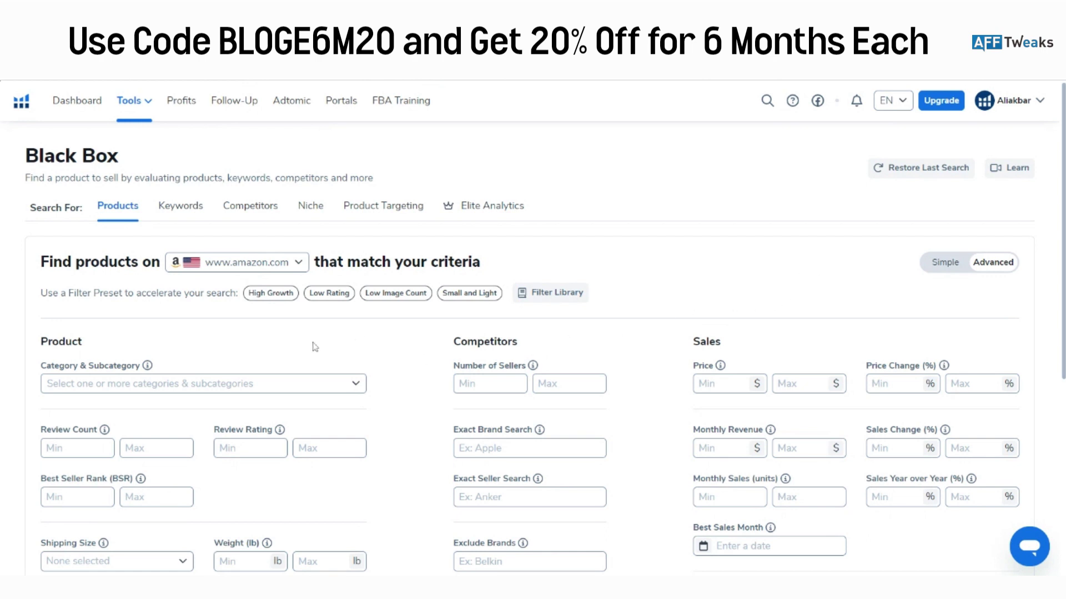
Look over the Black Box filter form, then show and dismiss the Tools mega-menu
scroll(383, 324, "down", 4)
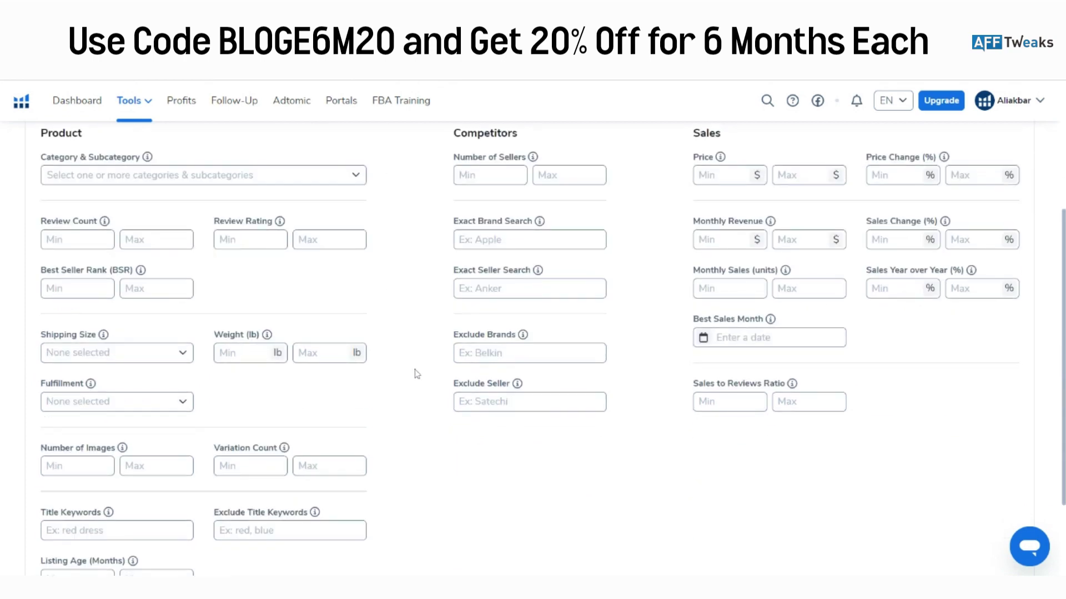
scroll(417, 373, "down", 2)
scroll(417, 373, "up", 6)
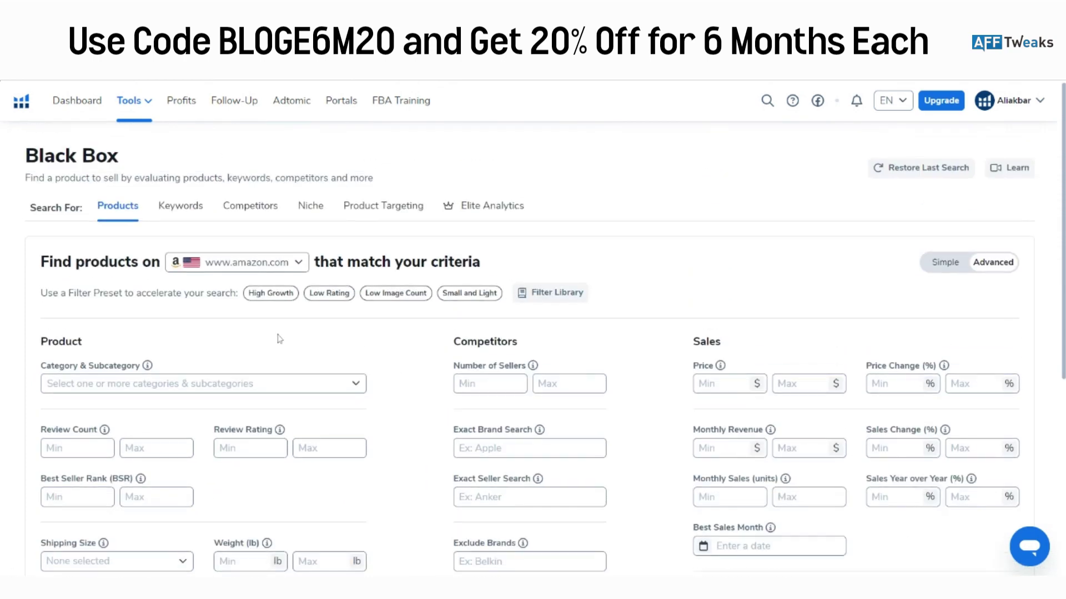
left_click(147, 101)
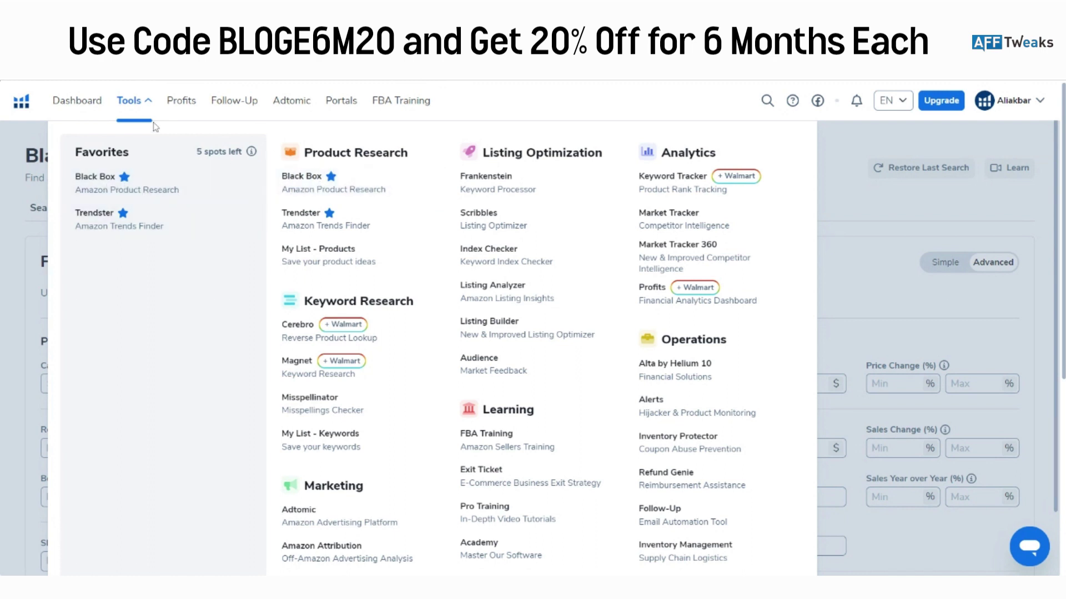
left_click(148, 104)
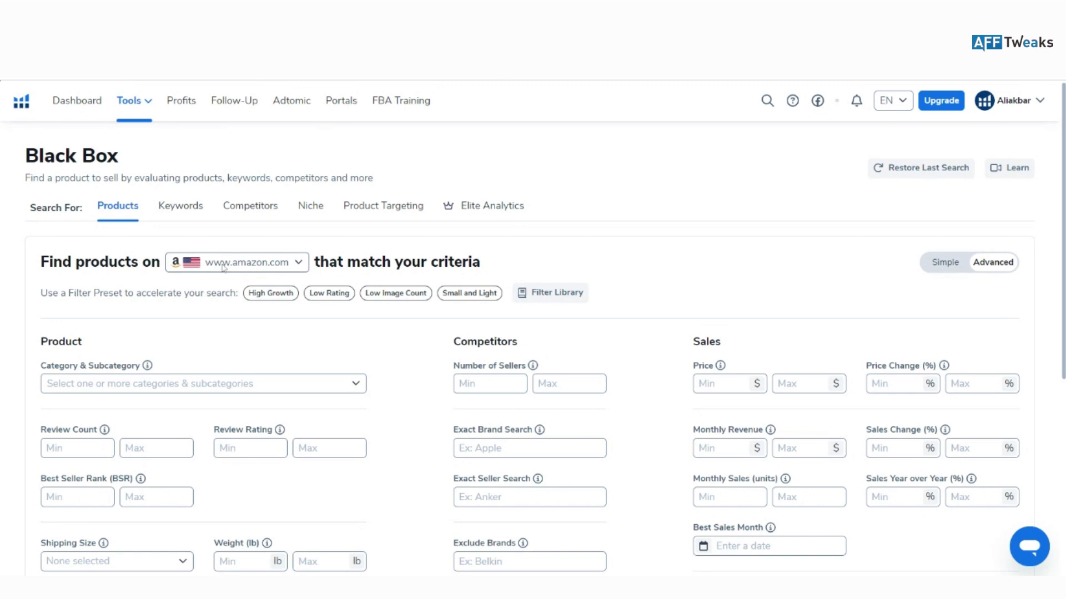
List the Black Box marketplaces: amazon.com, .ca, .com.mx, .de, .es, .it, .fr and .co.uk
left_click(270, 264)
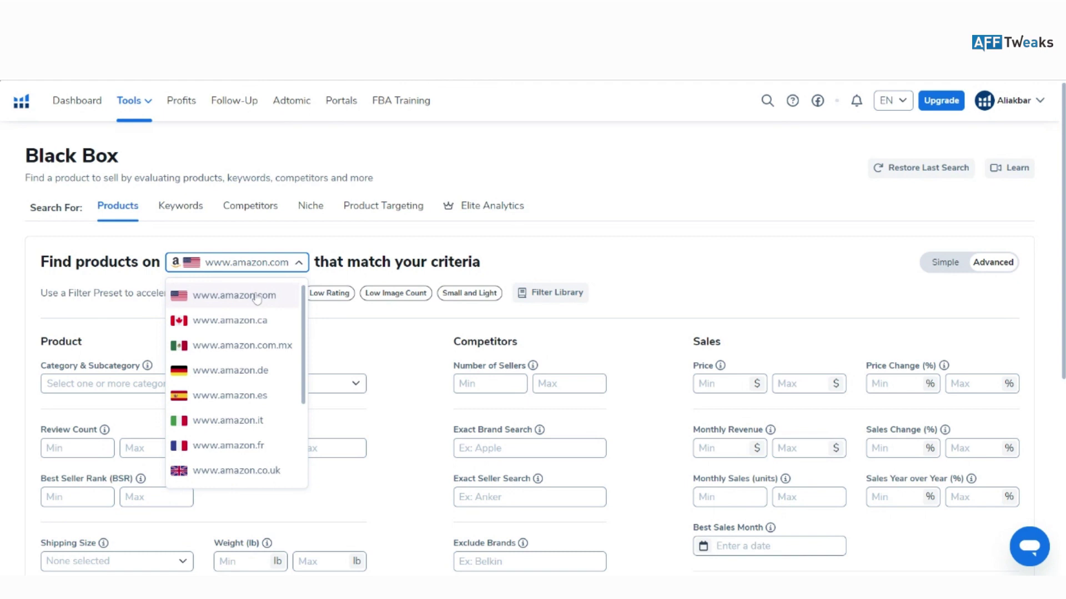
left_click(288, 265)
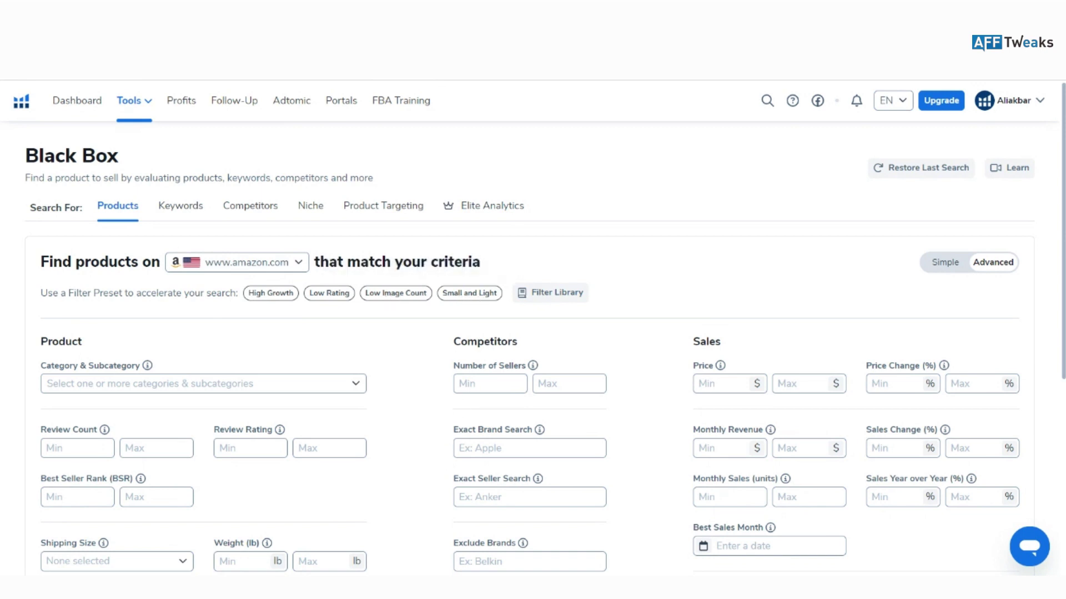
left_click(945, 262)
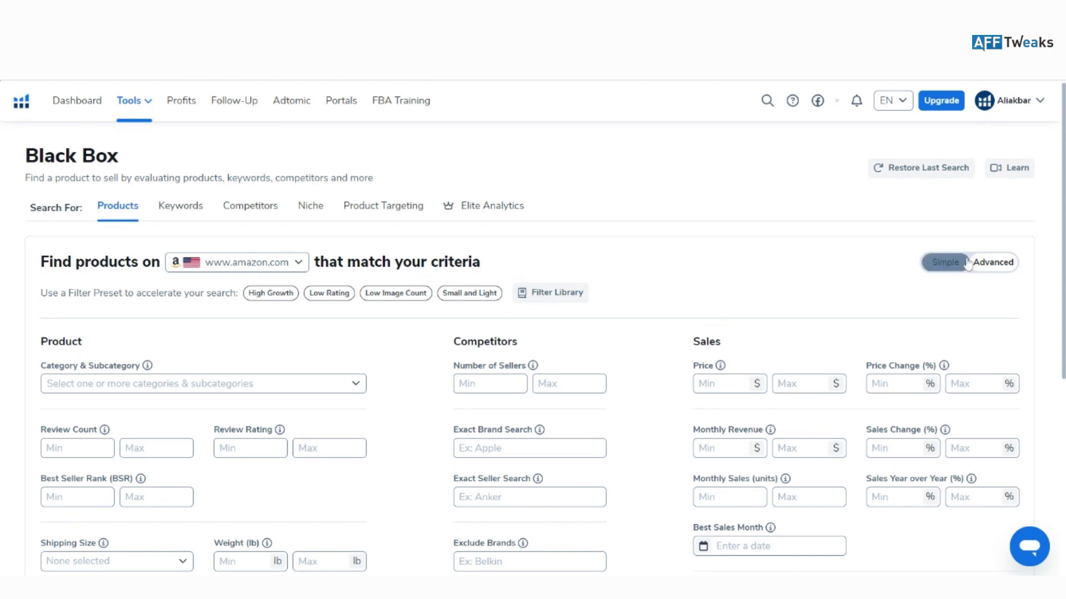
left_click(1002, 262)
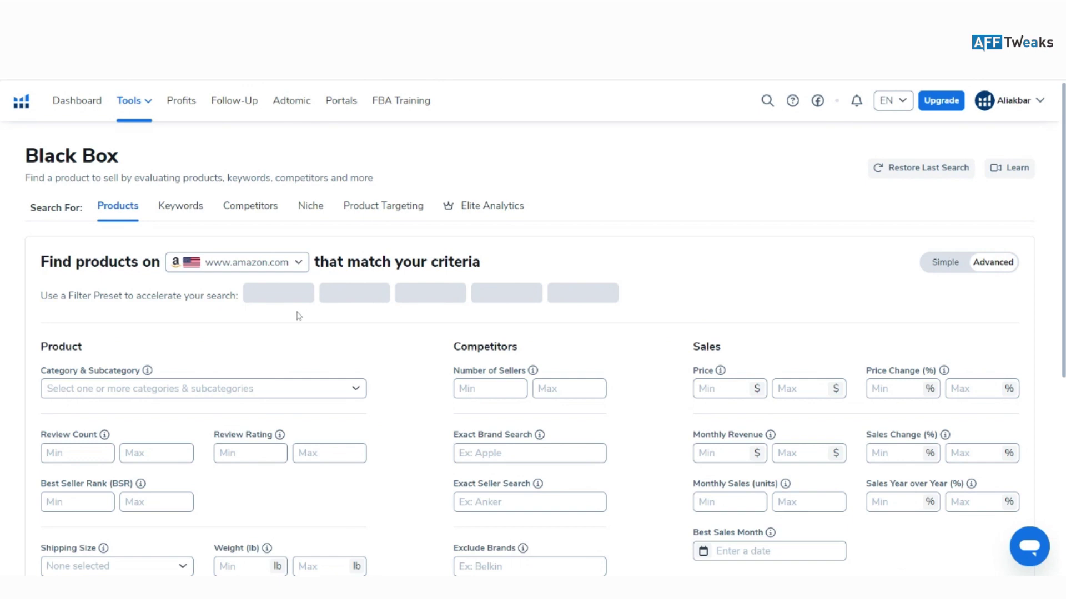
scroll(270, 344, "down", 1)
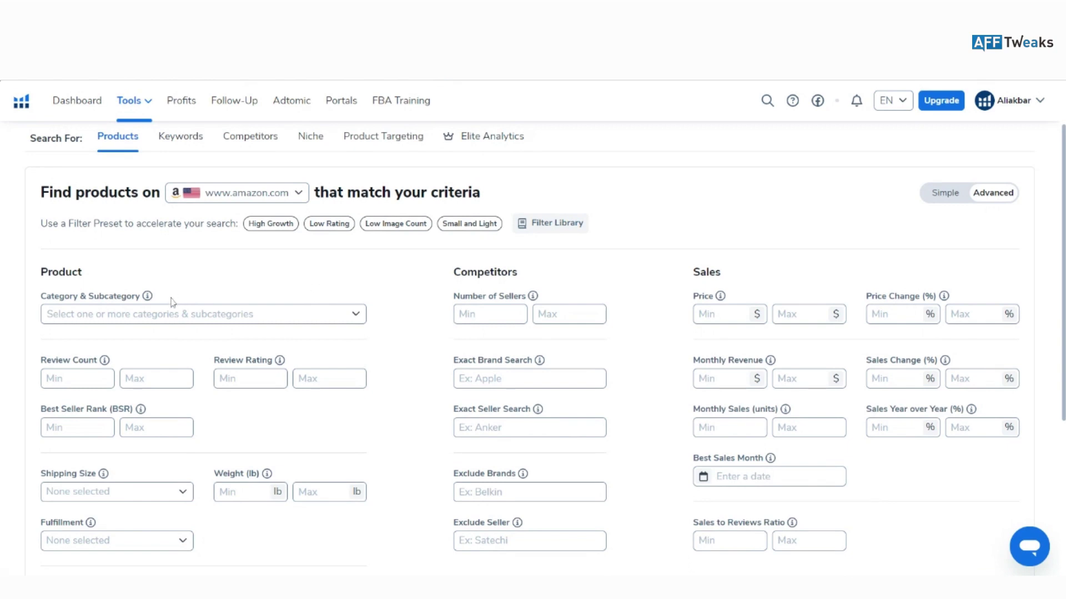
left_click(202, 314)
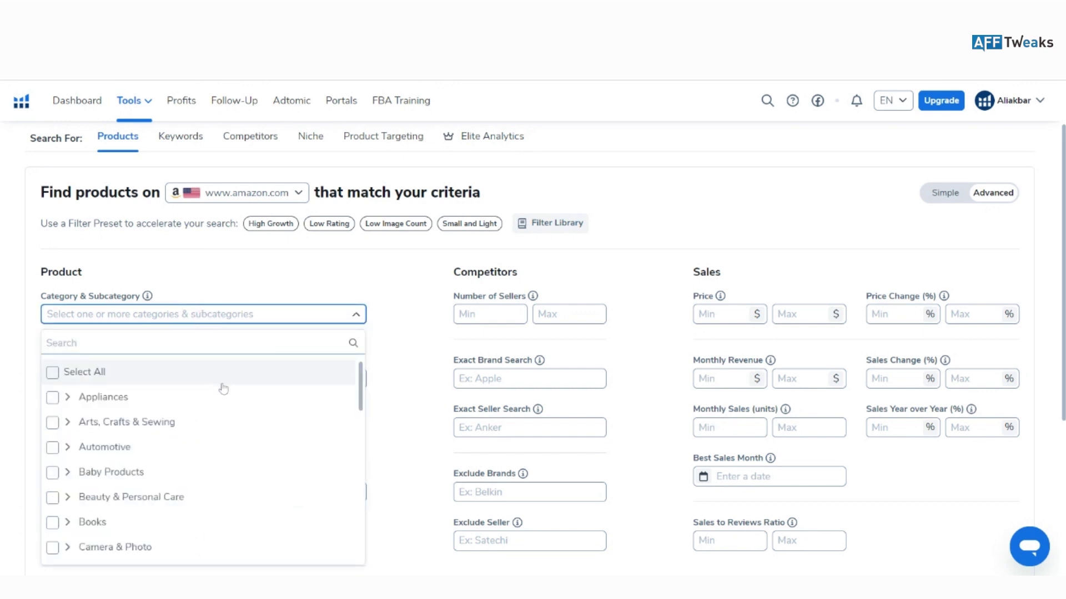
Set the Category & Subcategory filter to Appliances > Microwave Ovens and close the list
scroll(221, 388, "down", 1)
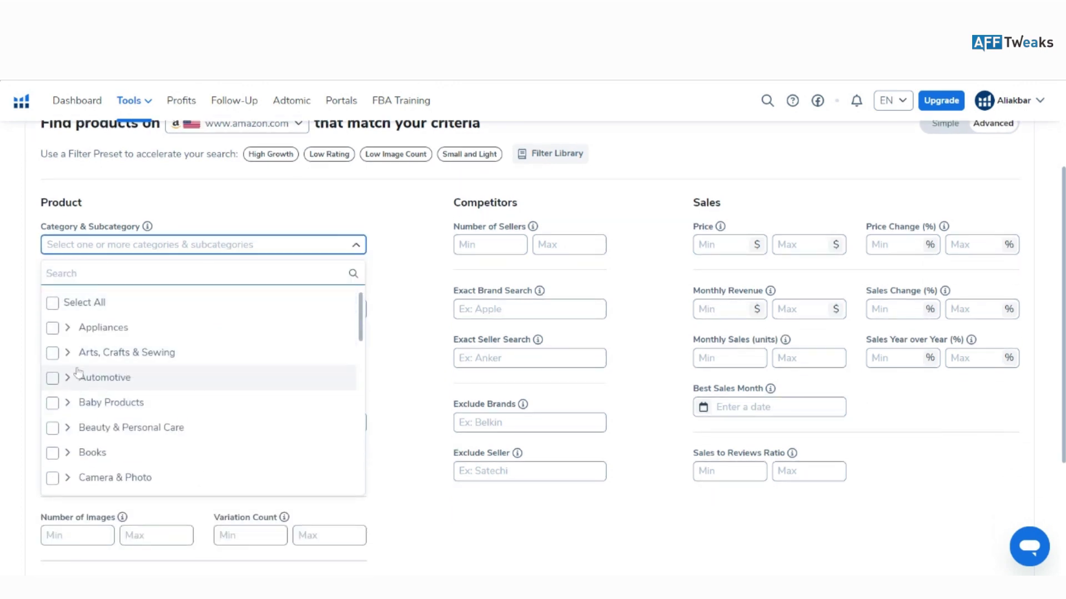
left_click(68, 330)
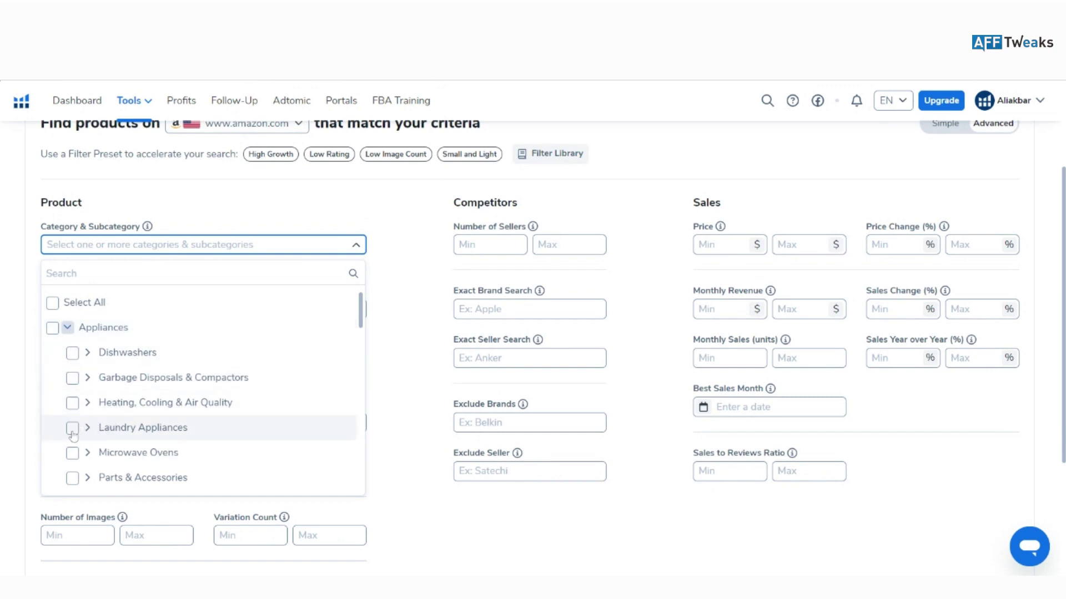
left_click(72, 453)
scroll(99, 469, "down", 4)
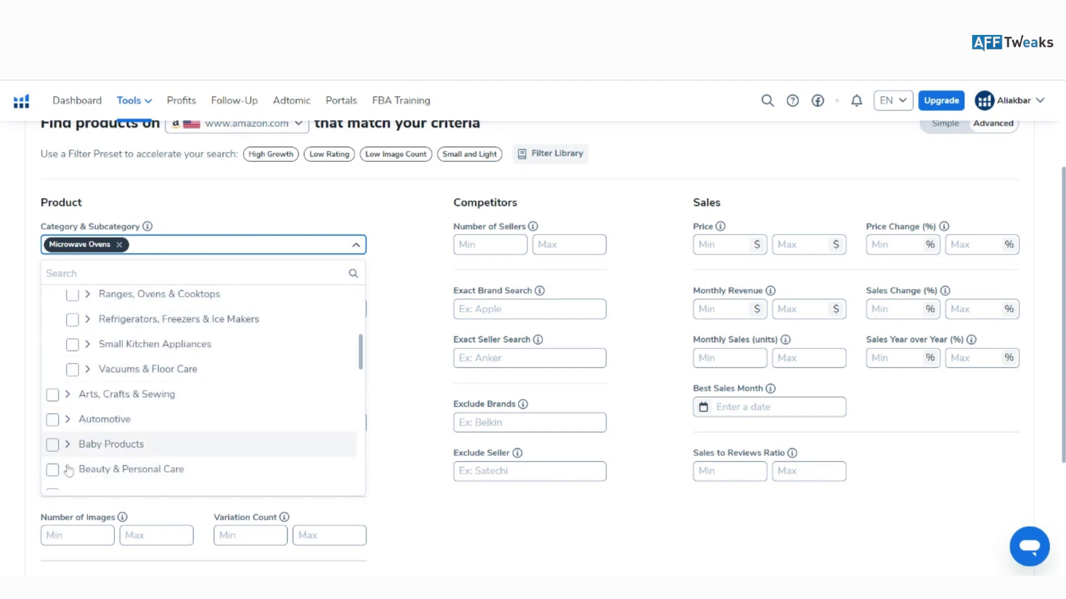
left_click(355, 246)
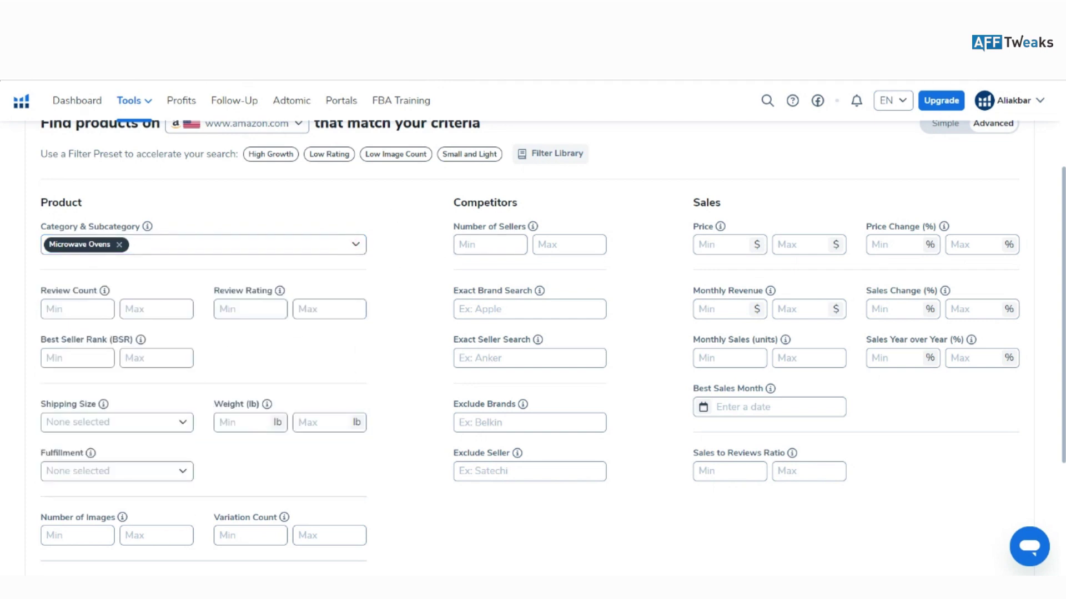
left_click(484, 242)
left_click(617, 230)
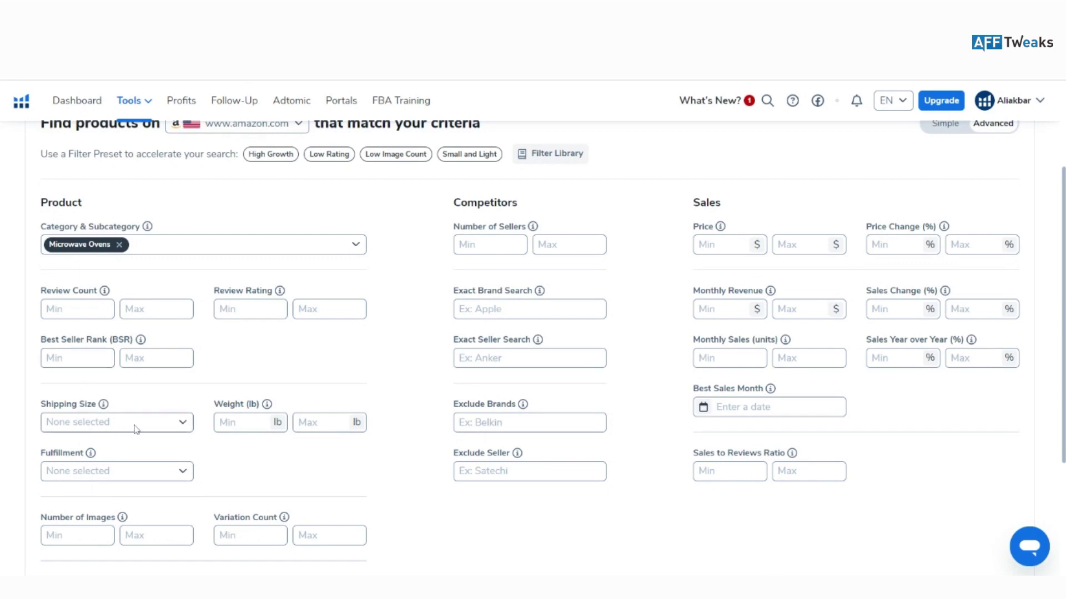
left_click(147, 472)
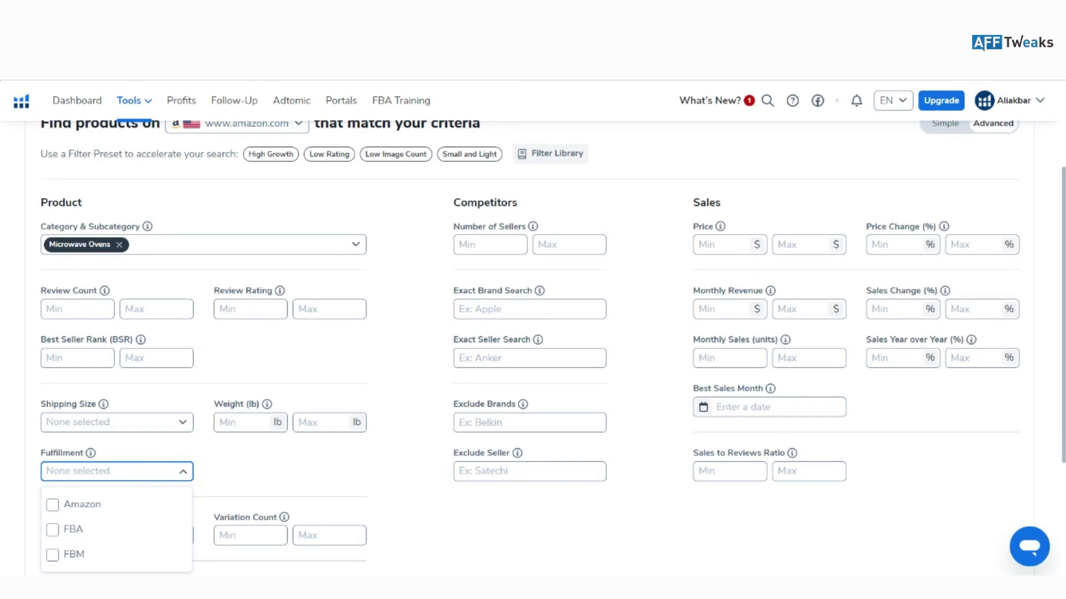
left_click(147, 474)
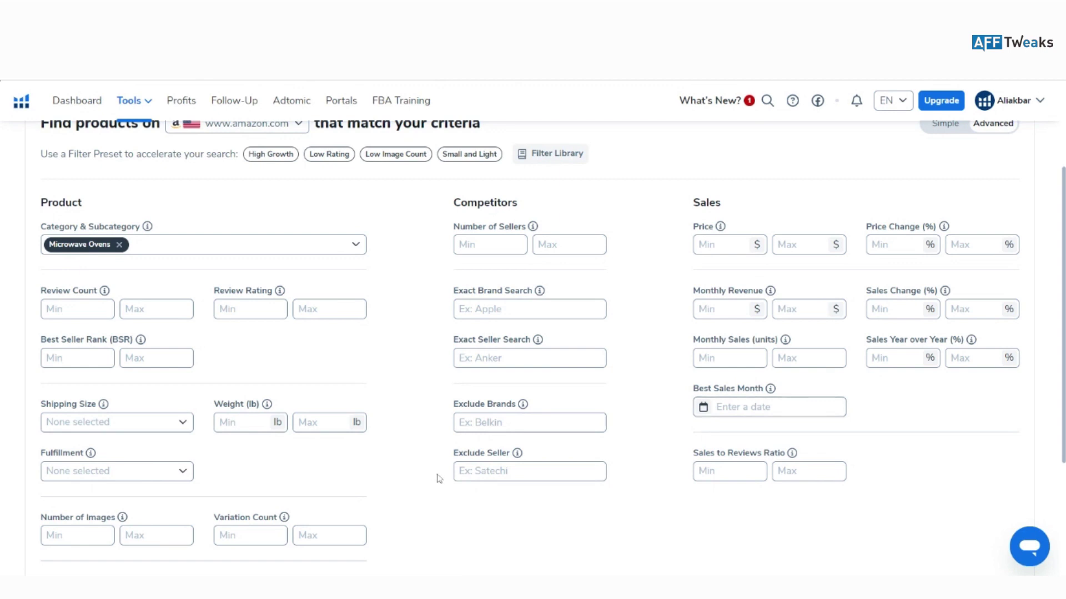
scroll(454, 508, "down", 1)
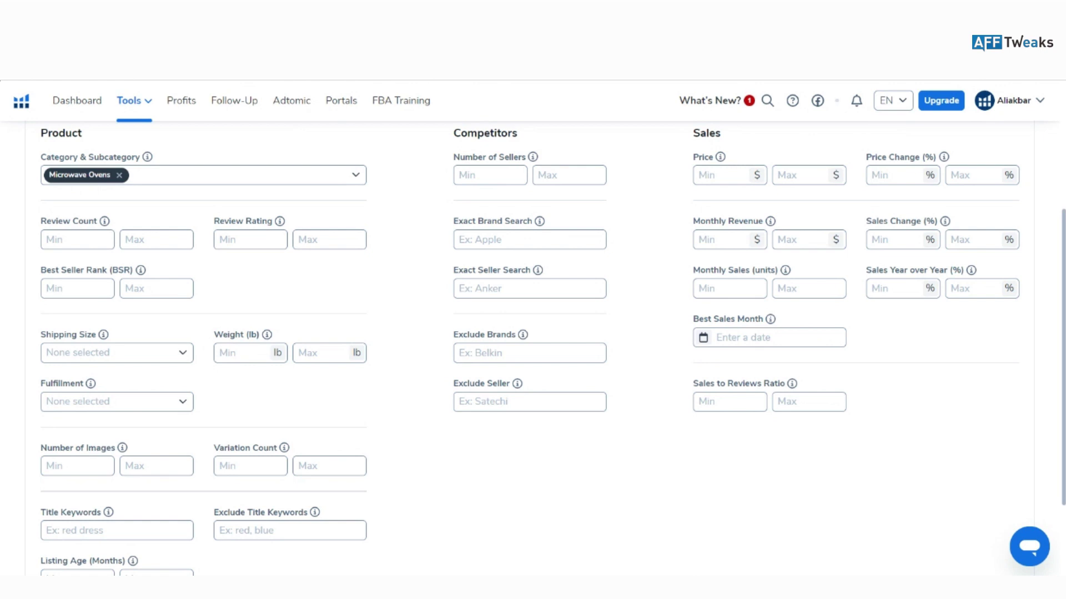
scroll(459, 498, "down", 2)
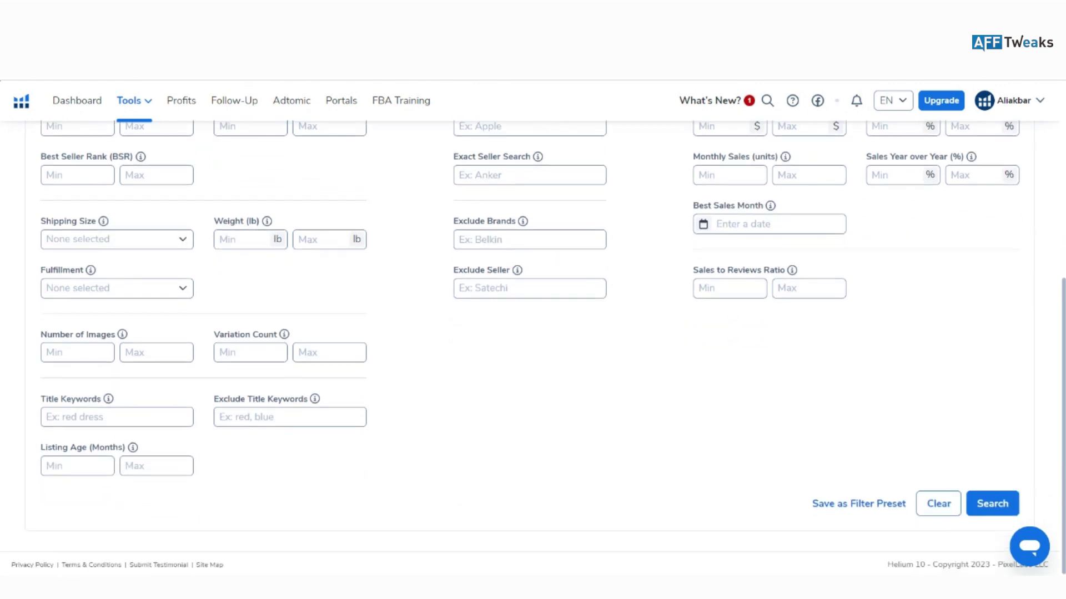
Enter 'microwave' as the title keyword and search, returning three matching products
left_click(116, 417)
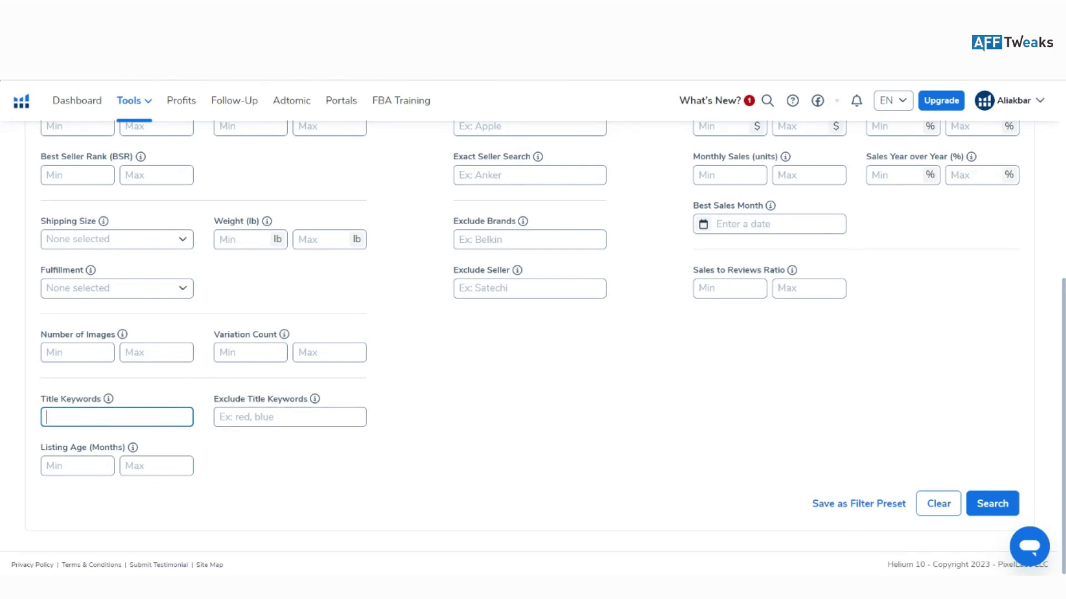
type("microwave")
left_click(481, 397)
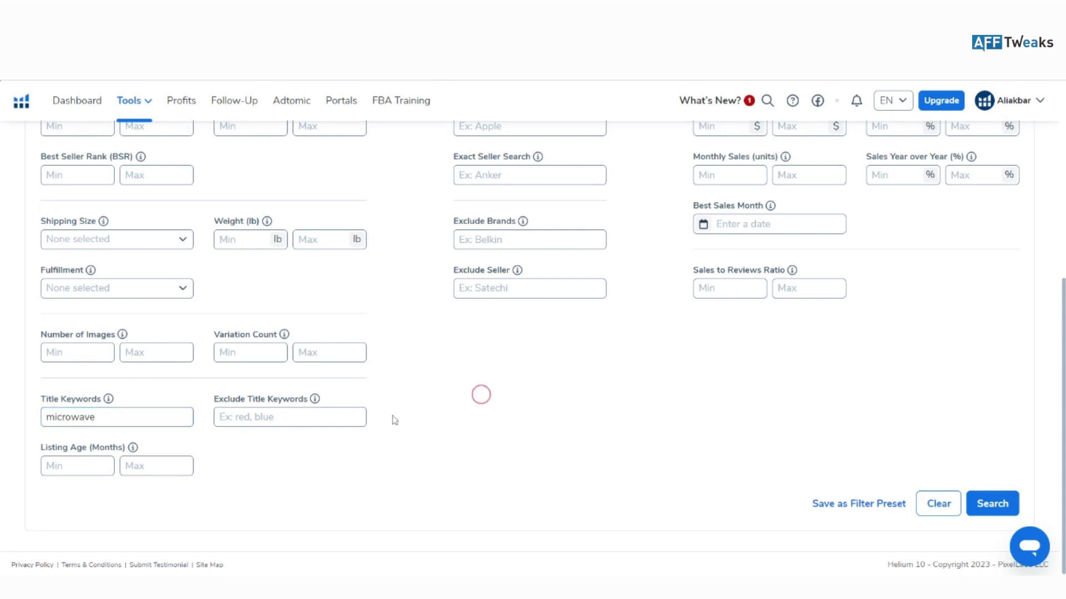
left_click(969, 492)
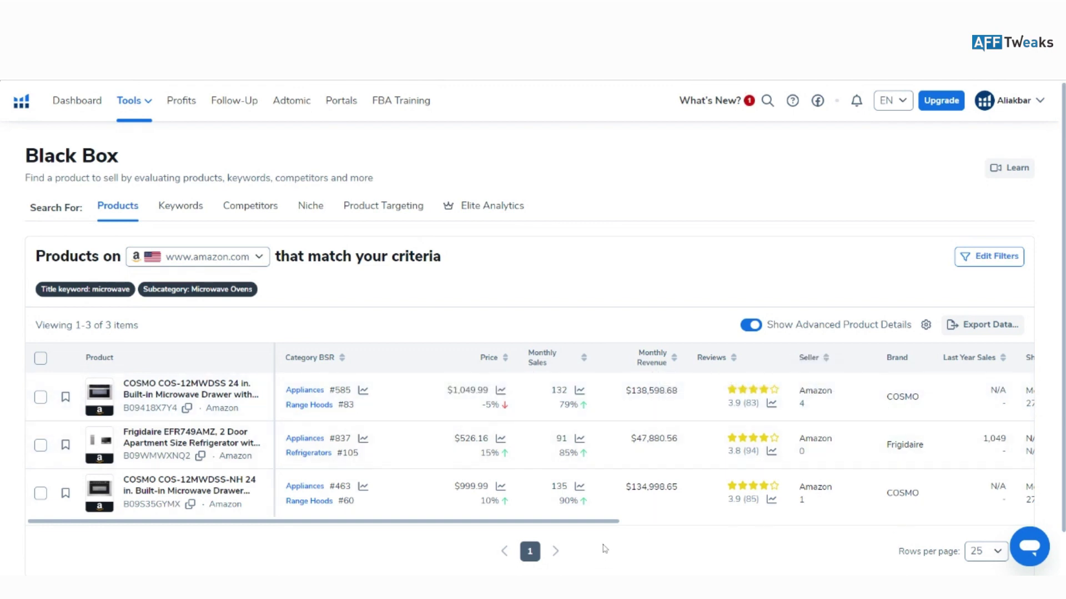
Scroll the results table sideways to view more columns, then switch to the Keywords search
left_click_drag(611, 521, 431, 345)
left_click(180, 216)
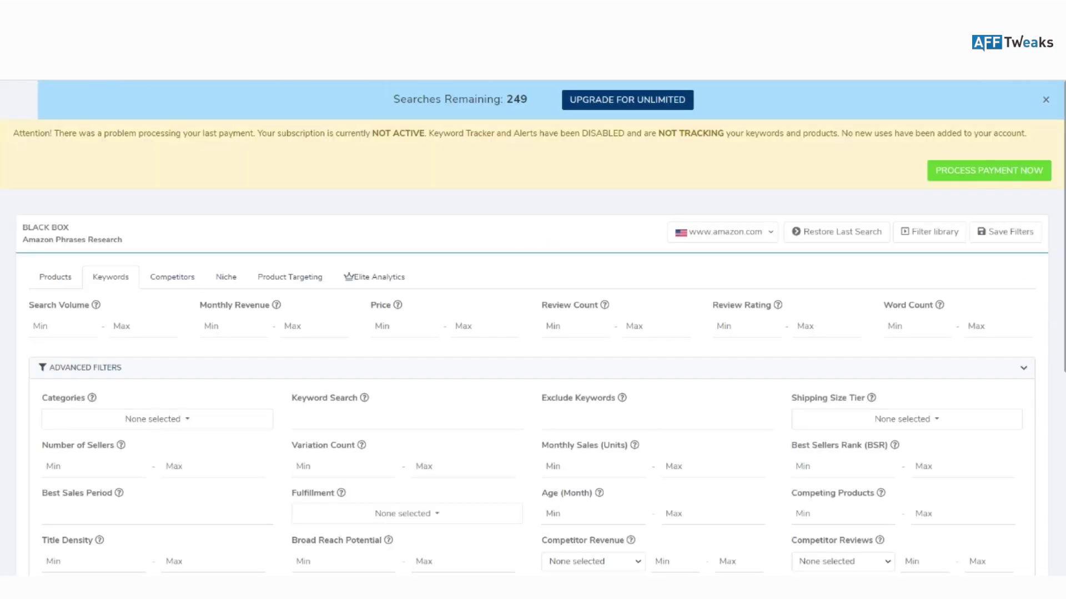
scroll(273, 233, "down", 5)
scroll(277, 247, "up", 3)
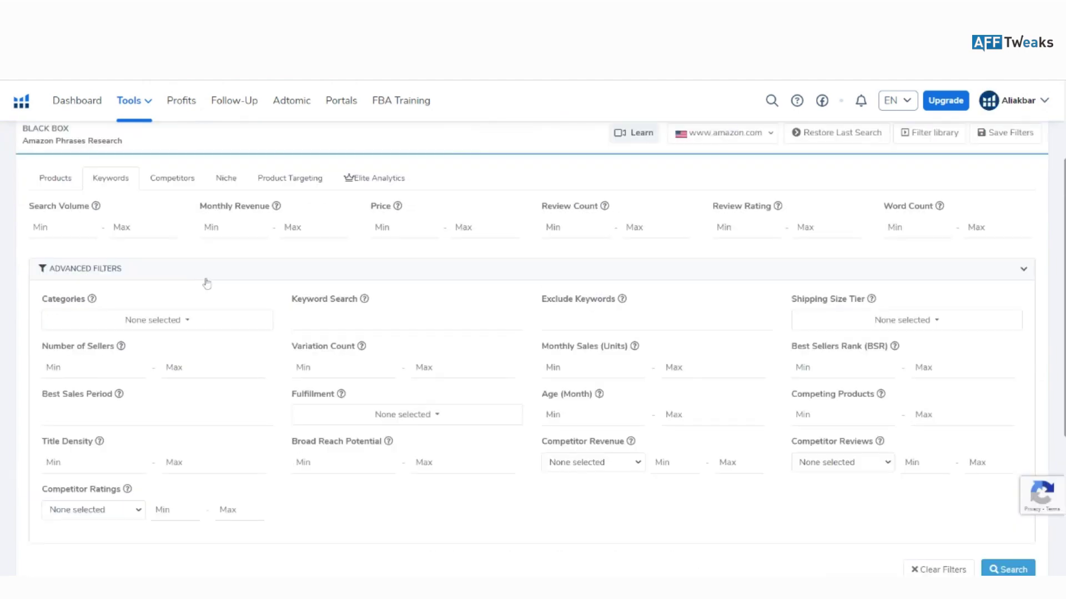
scroll(204, 280, "up", 1)
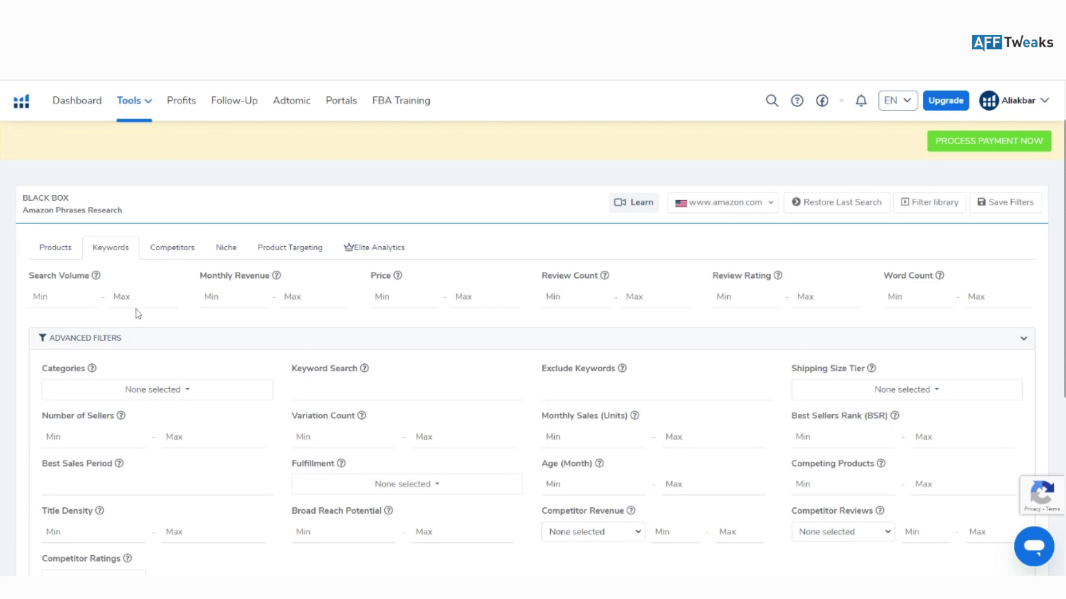
scroll(126, 366, "down", 1)
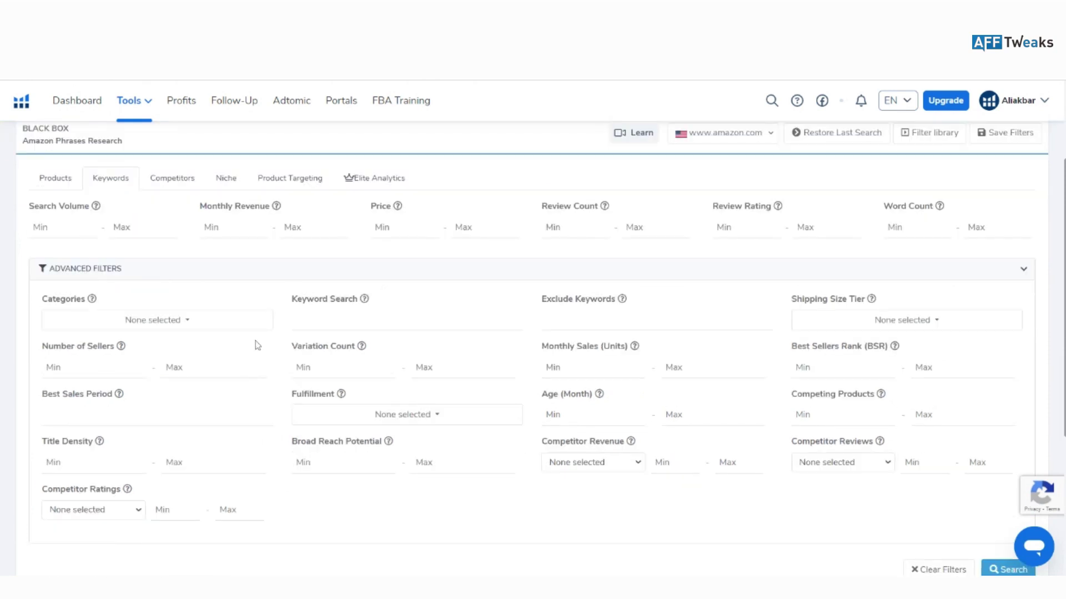
scroll(187, 320, "up", 1)
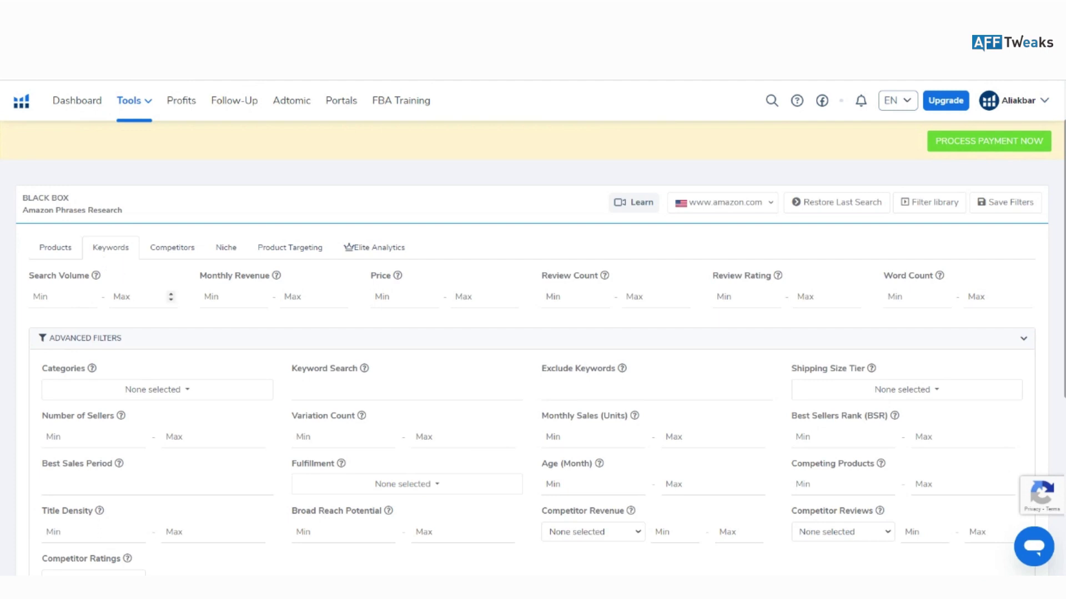
scroll(274, 340, "down", 2)
scroll(533, 333, "down", 1)
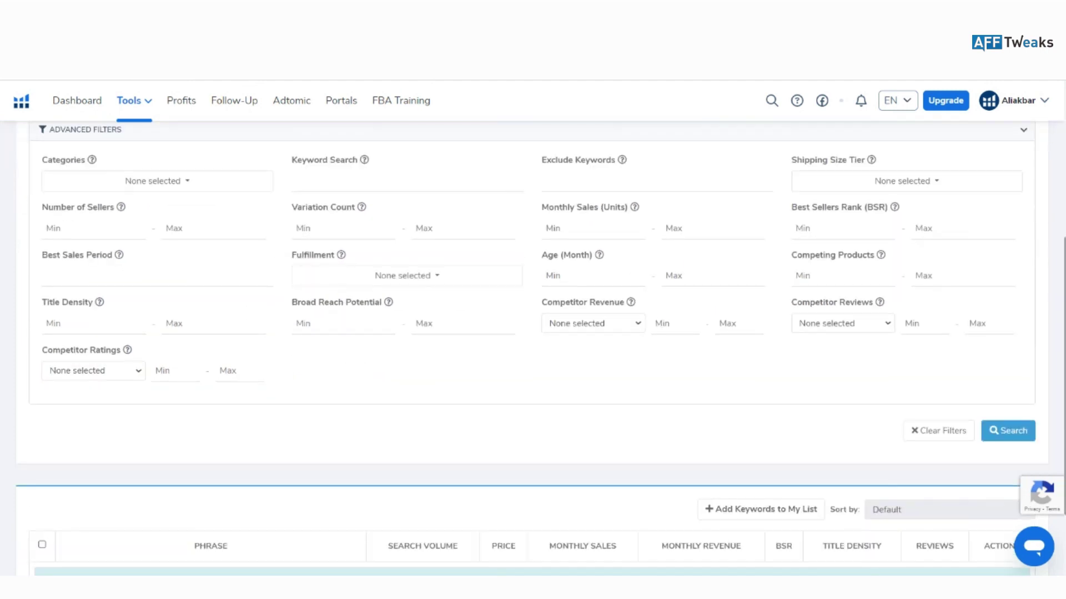
scroll(329, 382, "up", 1)
scroll(139, 370, "up", 2)
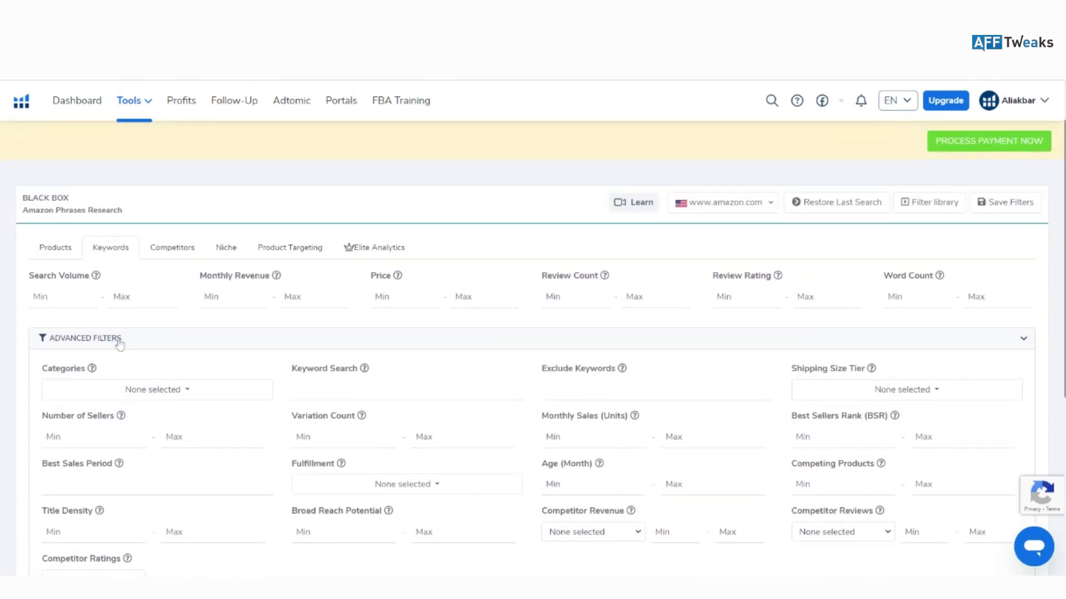